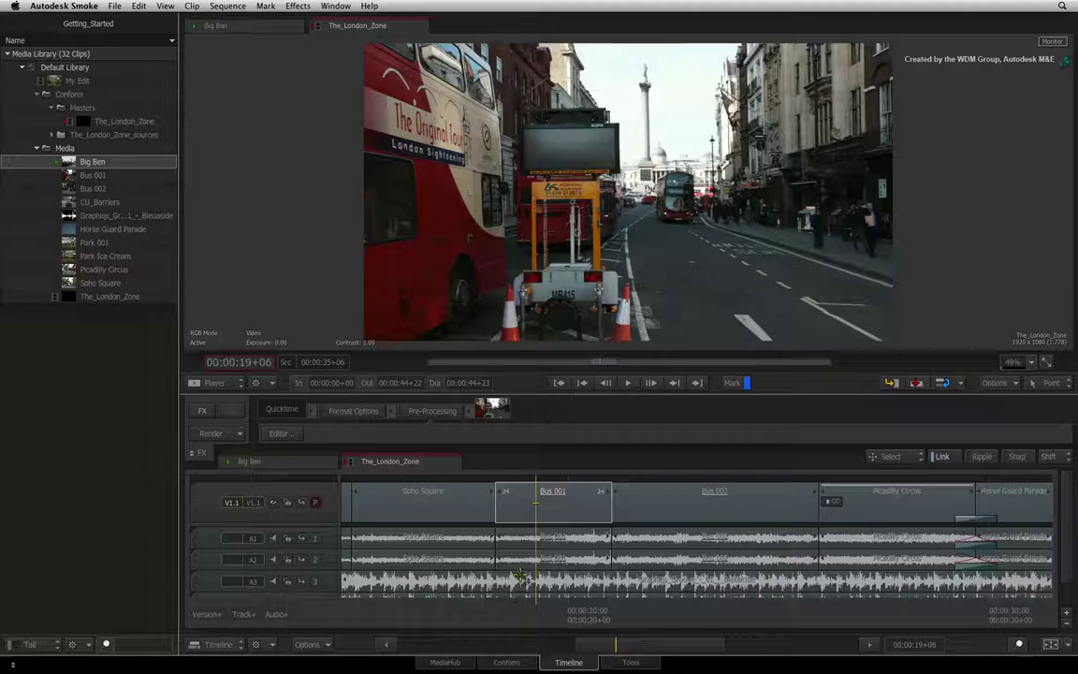
- Select the Bus 001 clip and bring up its video effects list (Time Warp, Resize, Colour Correct, Axis)
left_click(521, 505)
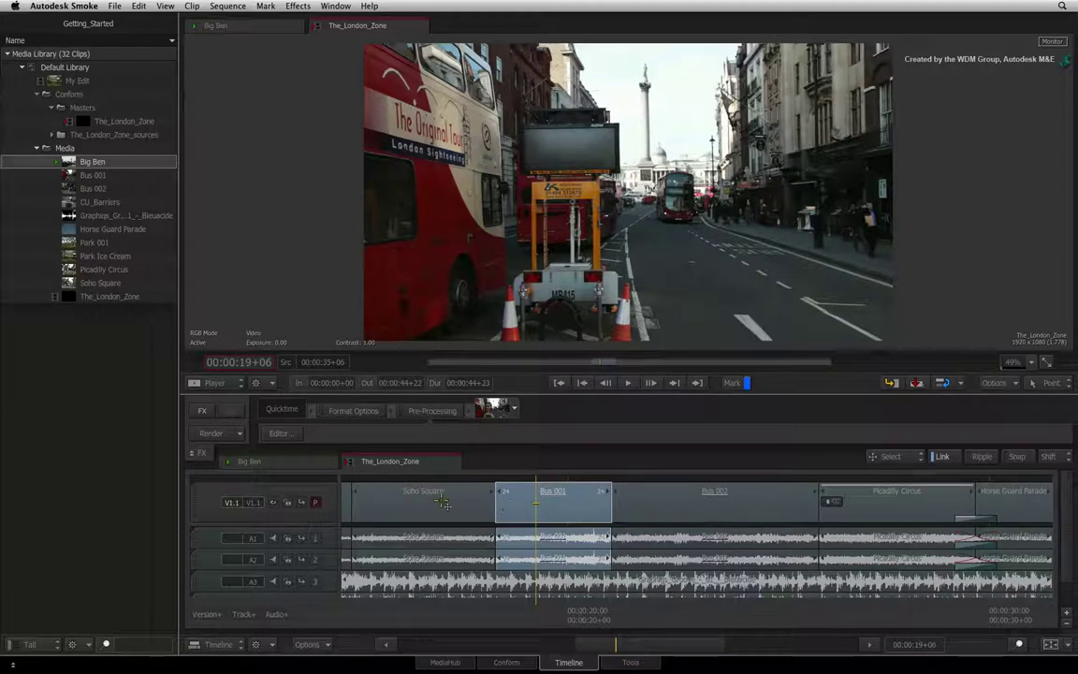
left_click(204, 411)
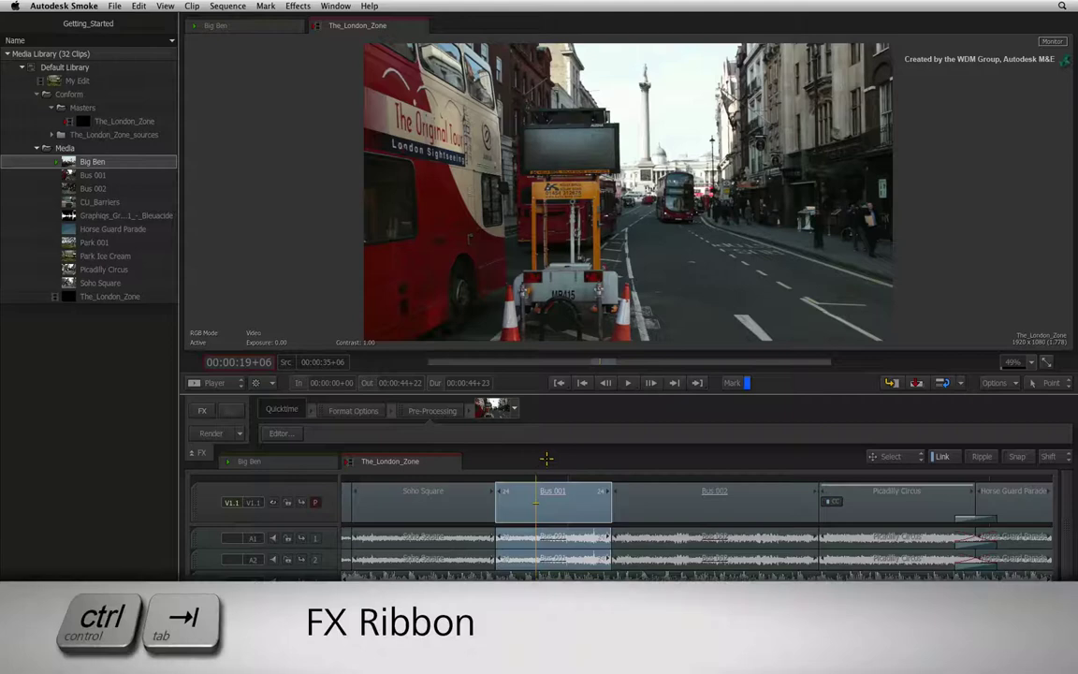
key("ctrl+Tab")
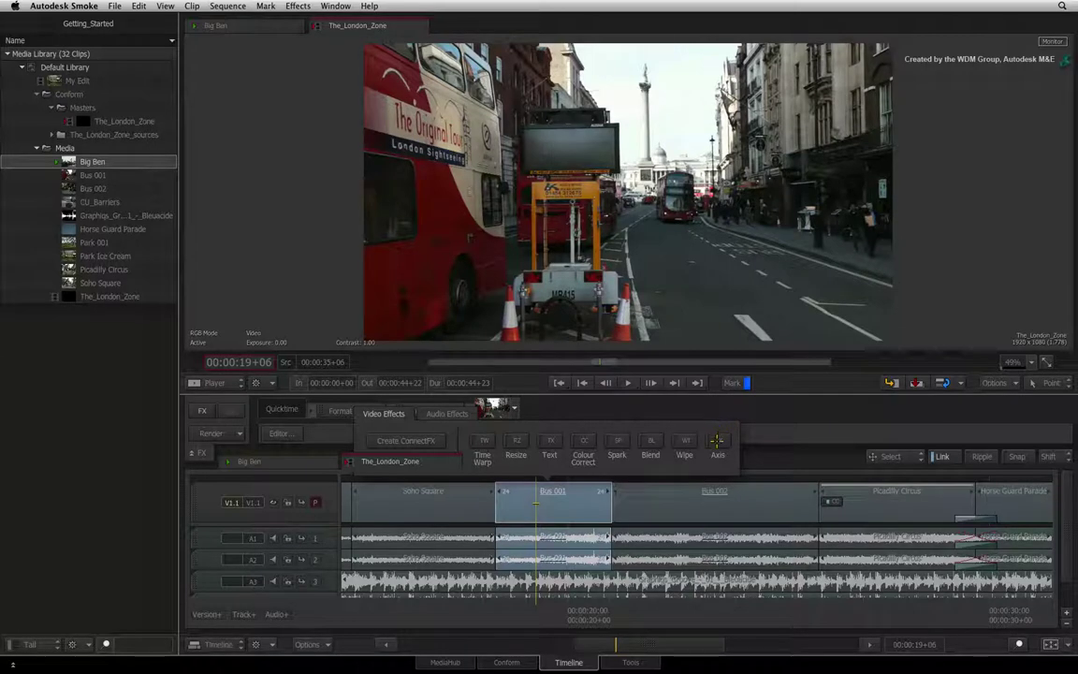
left_click(718, 442)
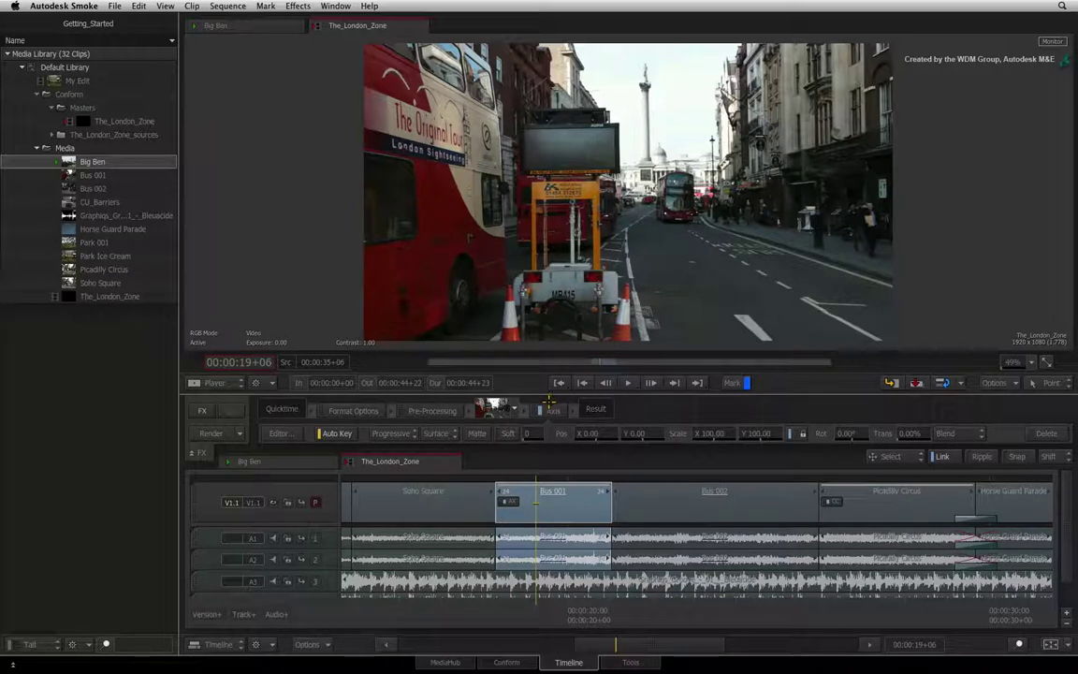
- Reopen the video effects list for Bus 001, which now carries its Axis effect
left_click(551, 400)
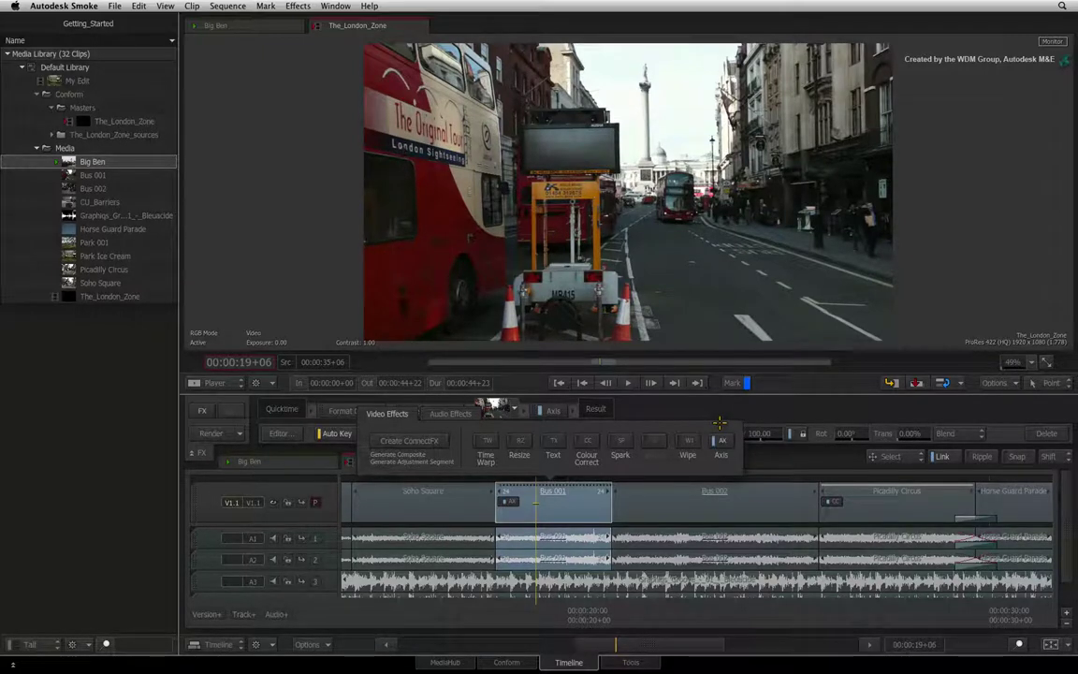
- Dismiss the effects popup to show Bus 001's Axis settings at position 0.00, scale 100, rotation 0
left_click(720, 412)
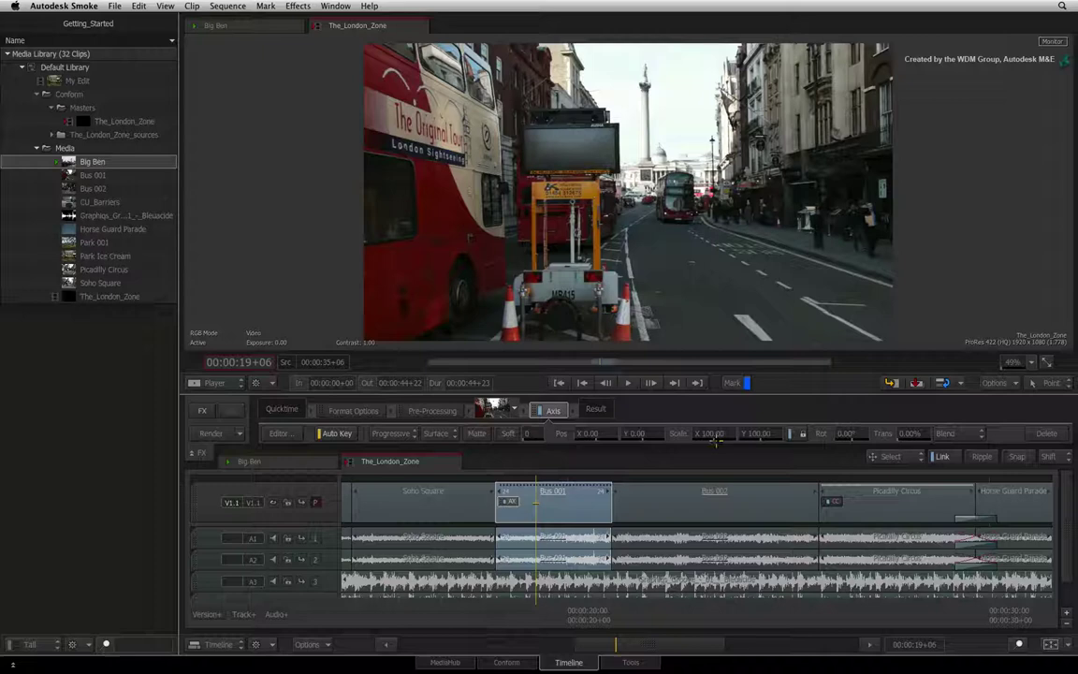
- Animate Bus 001's Axis scale down to 51.38 on X and Y, then scrub back to preview
left_click_drag(713, 434, 562, 448)
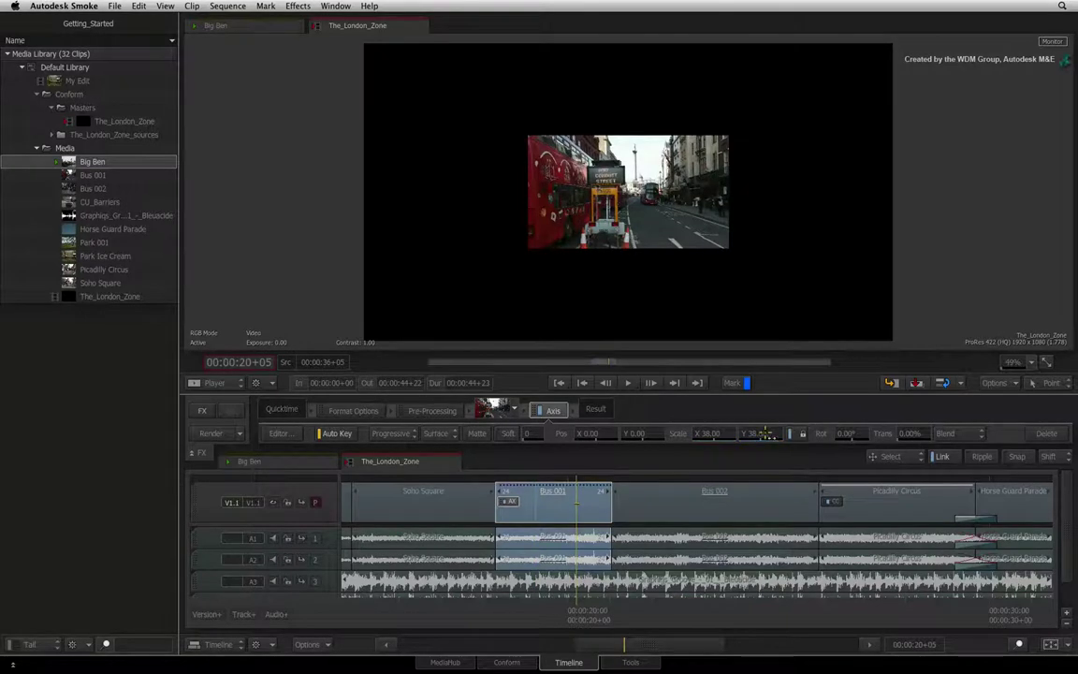
mouse_move(756, 433)
left_mouse_down()
mouse_move(789, 434)
mouse_move(770, 434)
left_mouse_up()
left_click(565, 613)
mouse_move(565, 613)
left_mouse_down()
mouse_move(489, 585)
mouse_move(553, 597)
left_mouse_up()
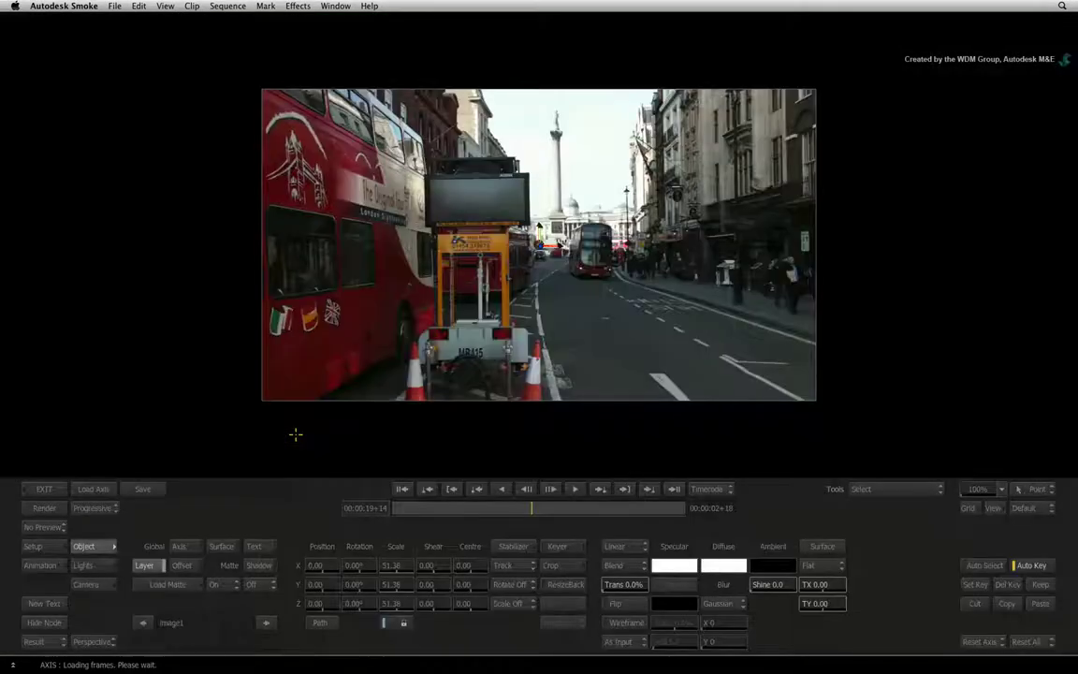
left_click(296, 434)
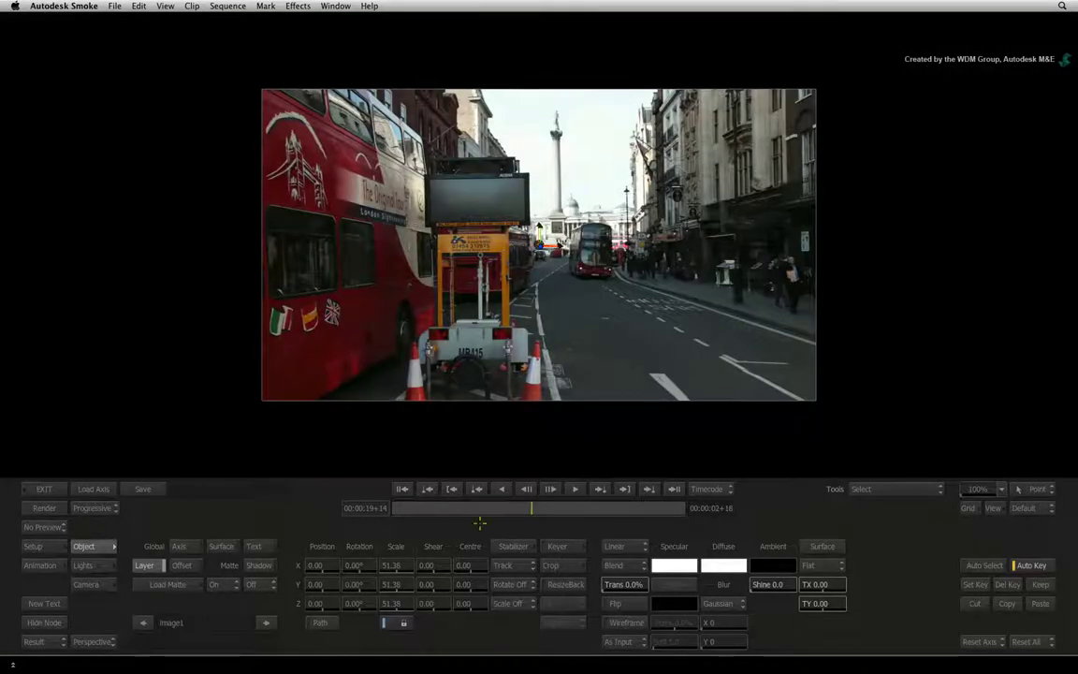
left_click_drag(435, 506, 344, 507)
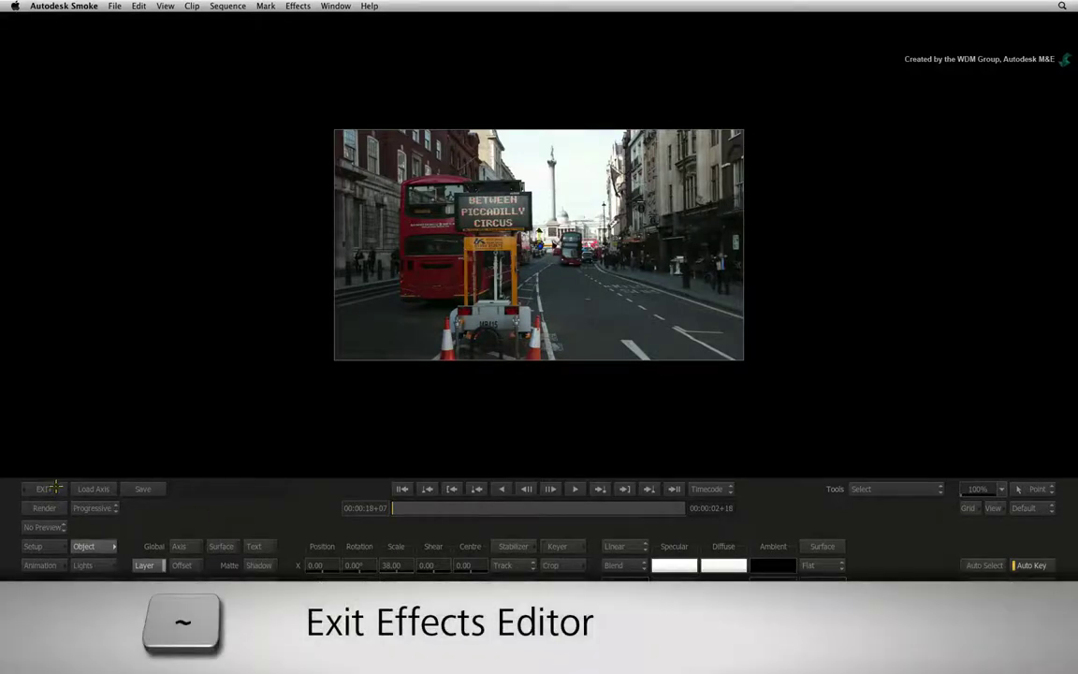
key("asciitilde")
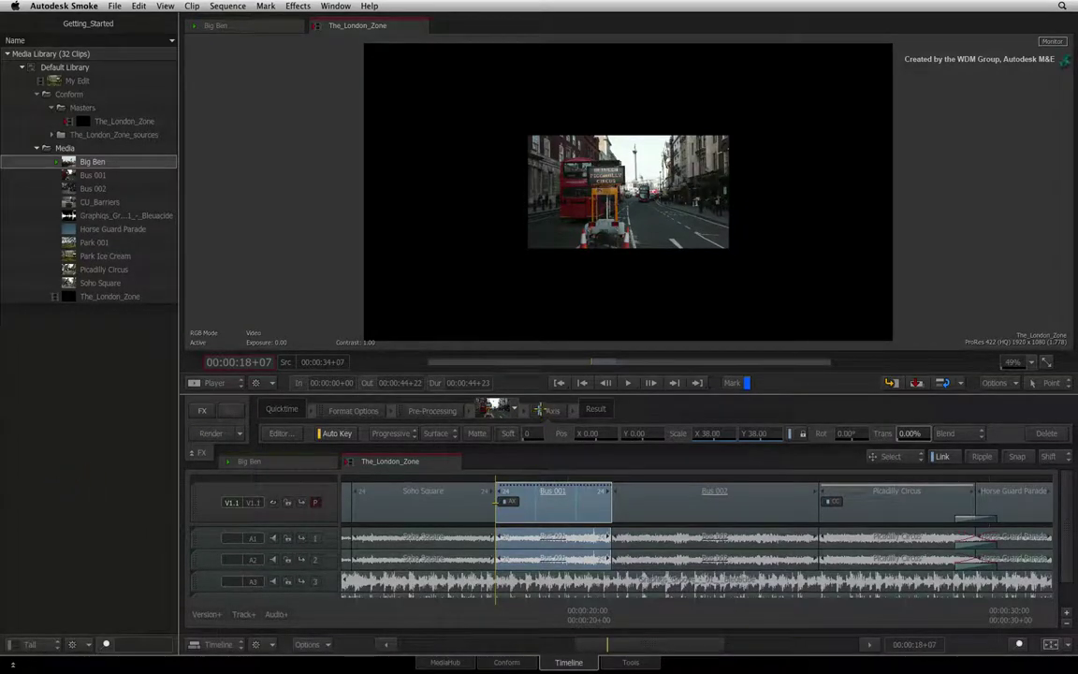
- Toggle the Axis effect off and on, playing and scrubbing to compare, then undo the last change
left_click(540, 409)
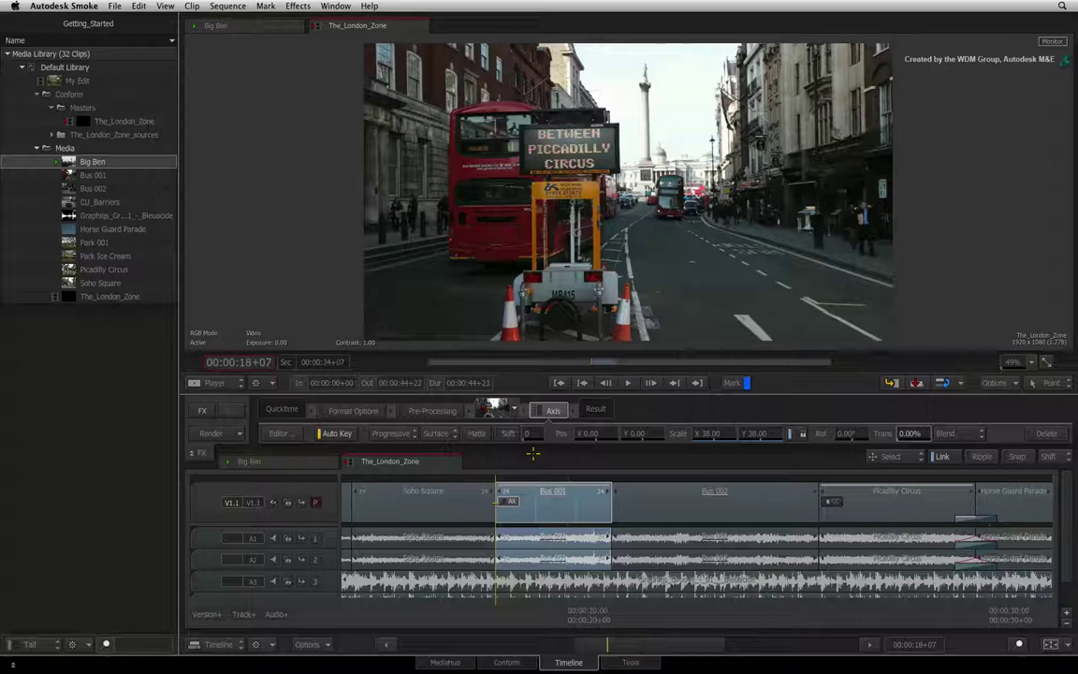
key("space")
left_click_drag(581, 614, 534, 599)
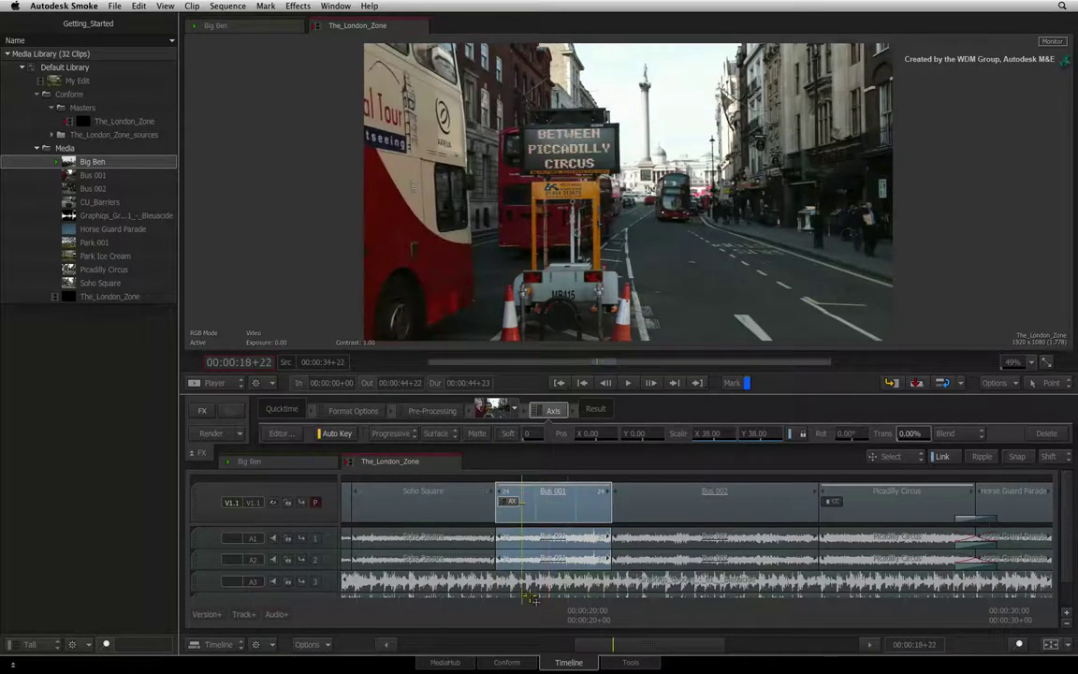
left_click(539, 413)
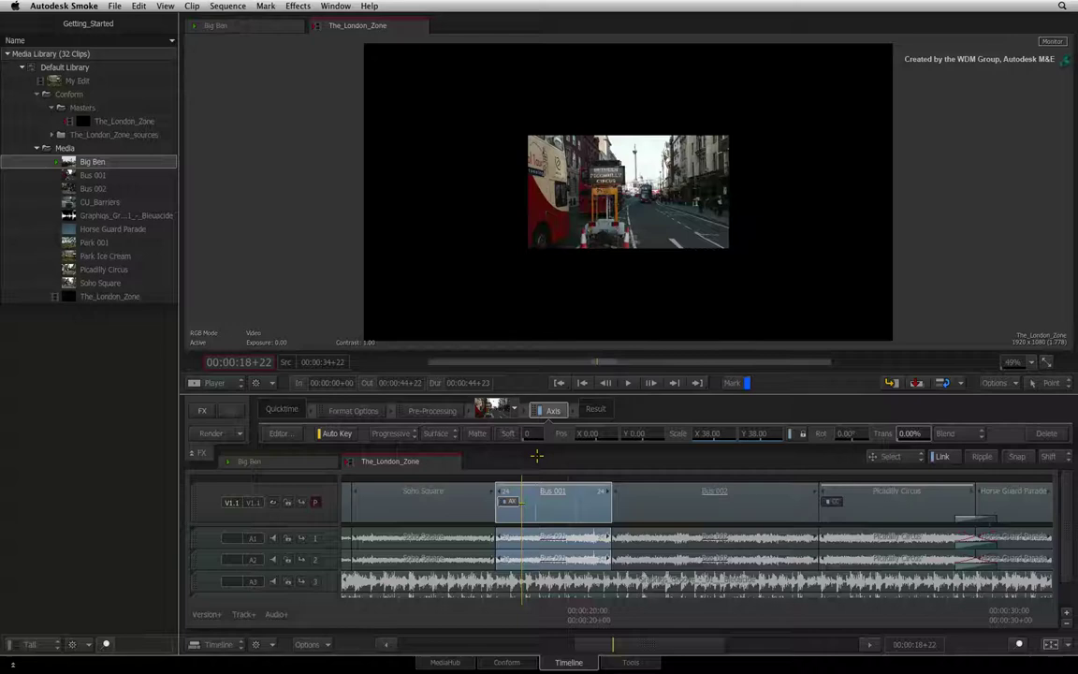
key("super+z")
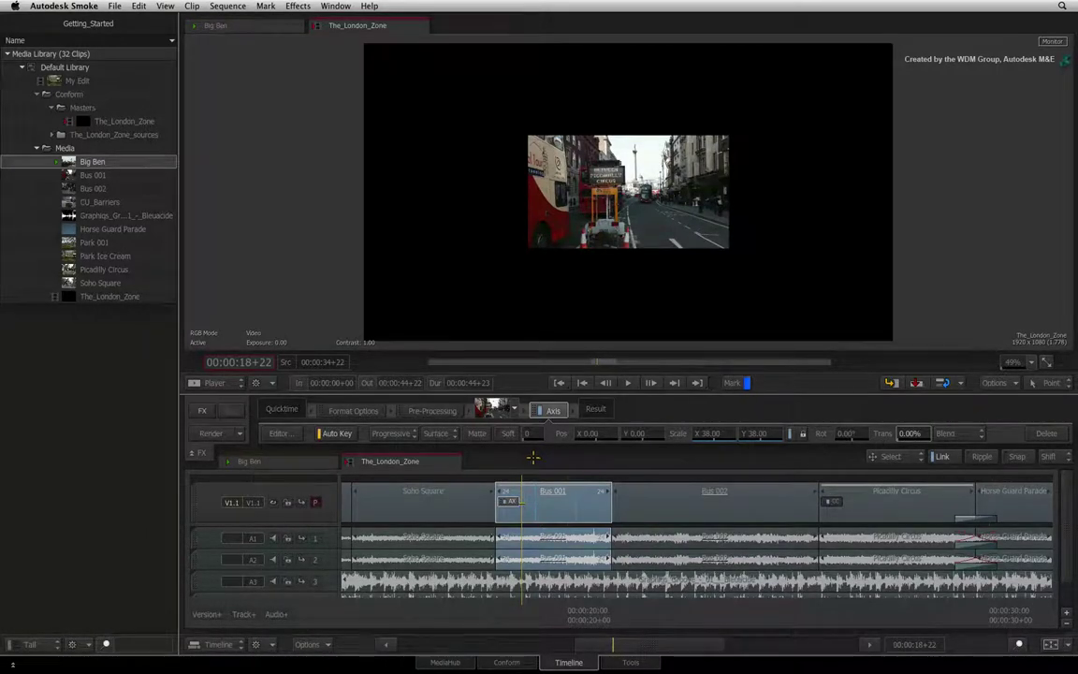
- Delete the Axis effect from Bus 001 via its node menu, then drag it out of the pipeline
left_click(513, 409)
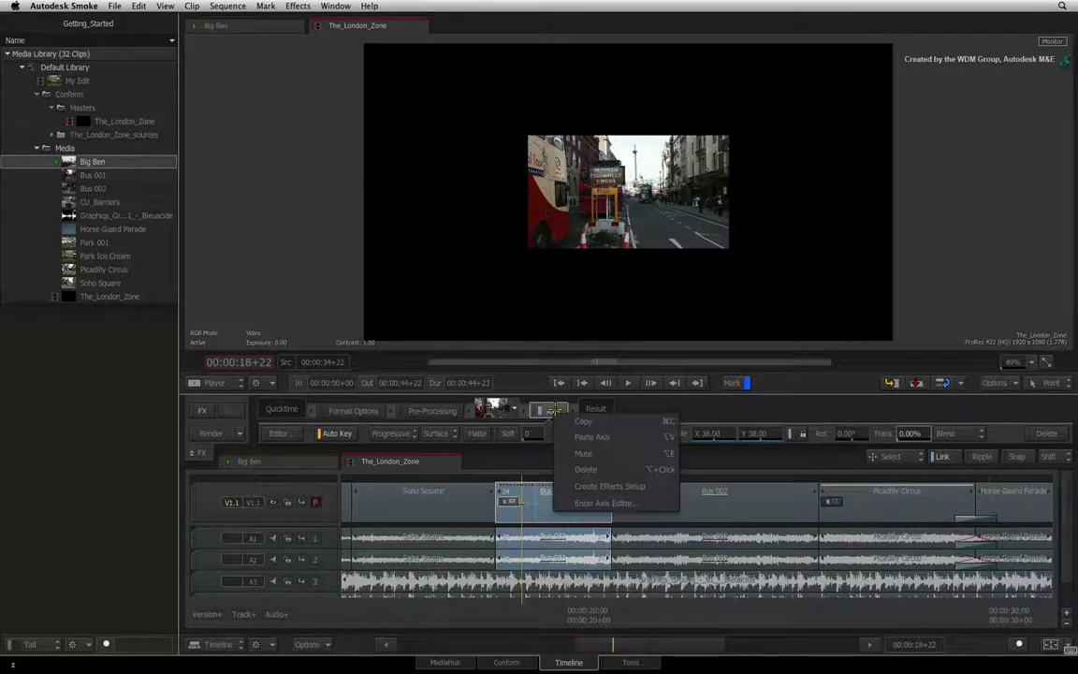
left_click(576, 458)
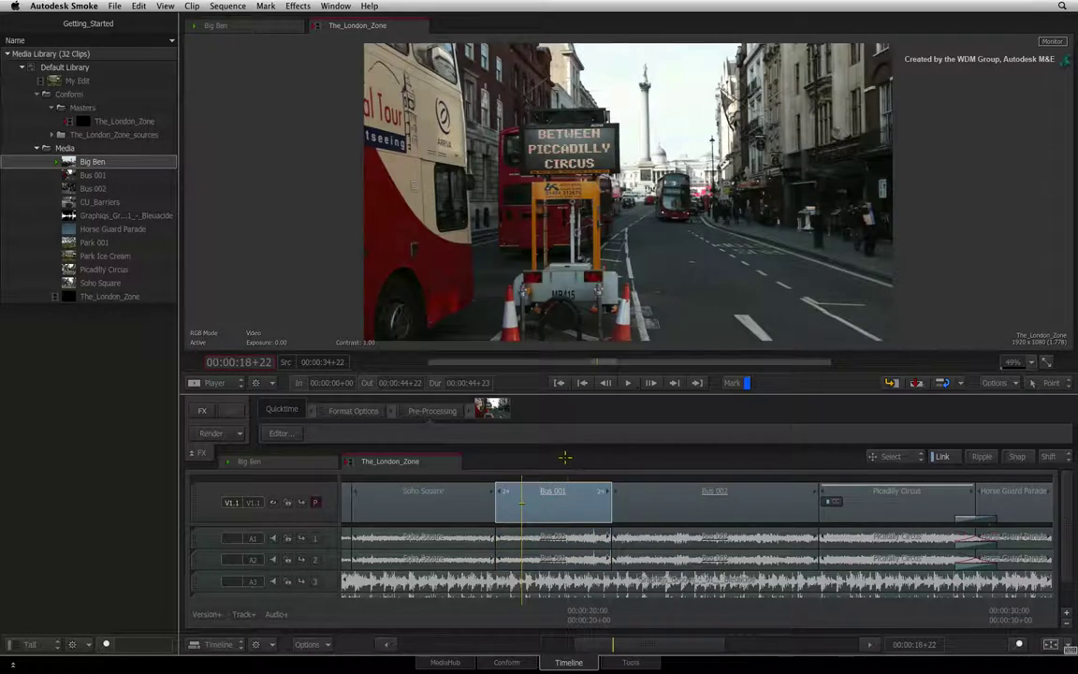
left_click(544, 409)
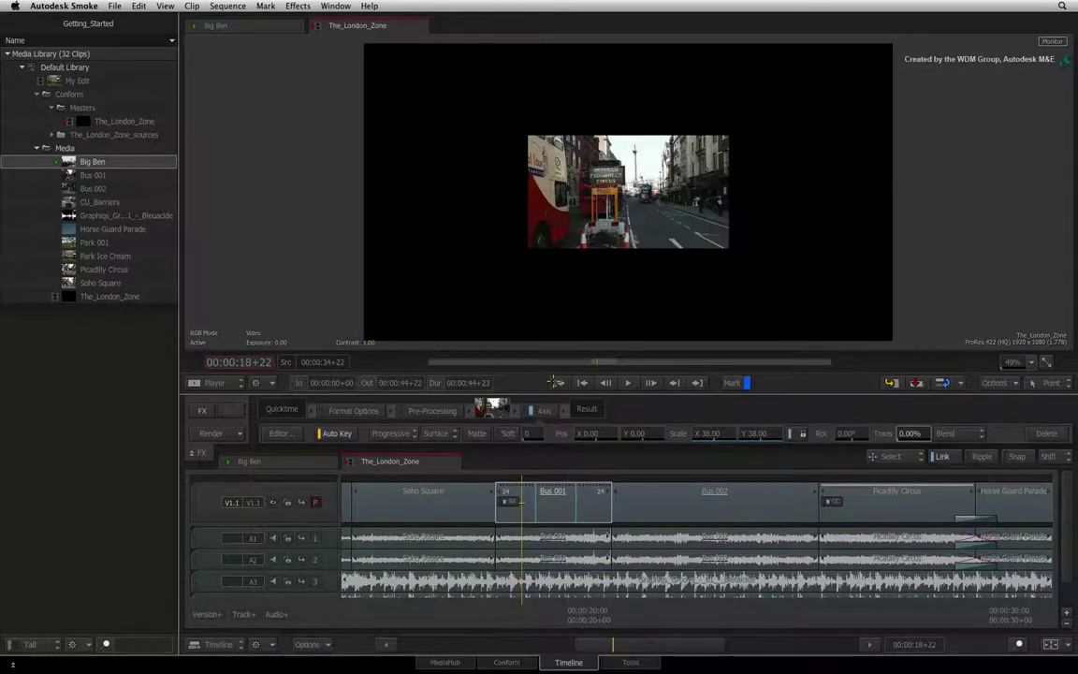
left_click_drag(554, 382, 517, 653)
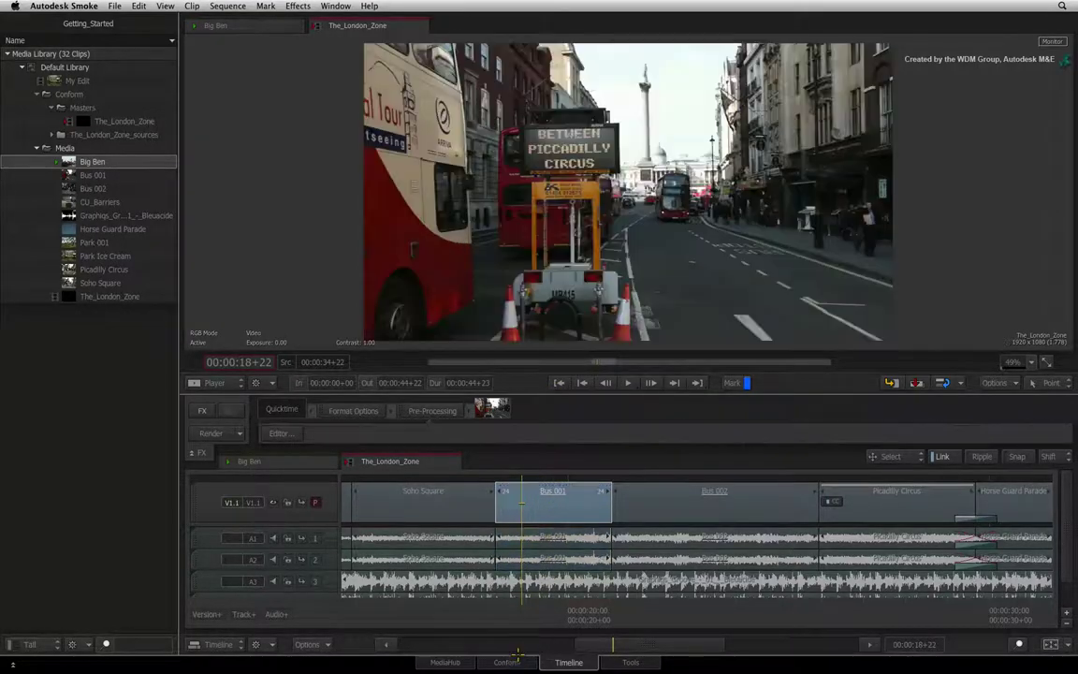
- Restore the removed Axis effect on Bus 001 and step forward through frames to 19+06
key("super+z")
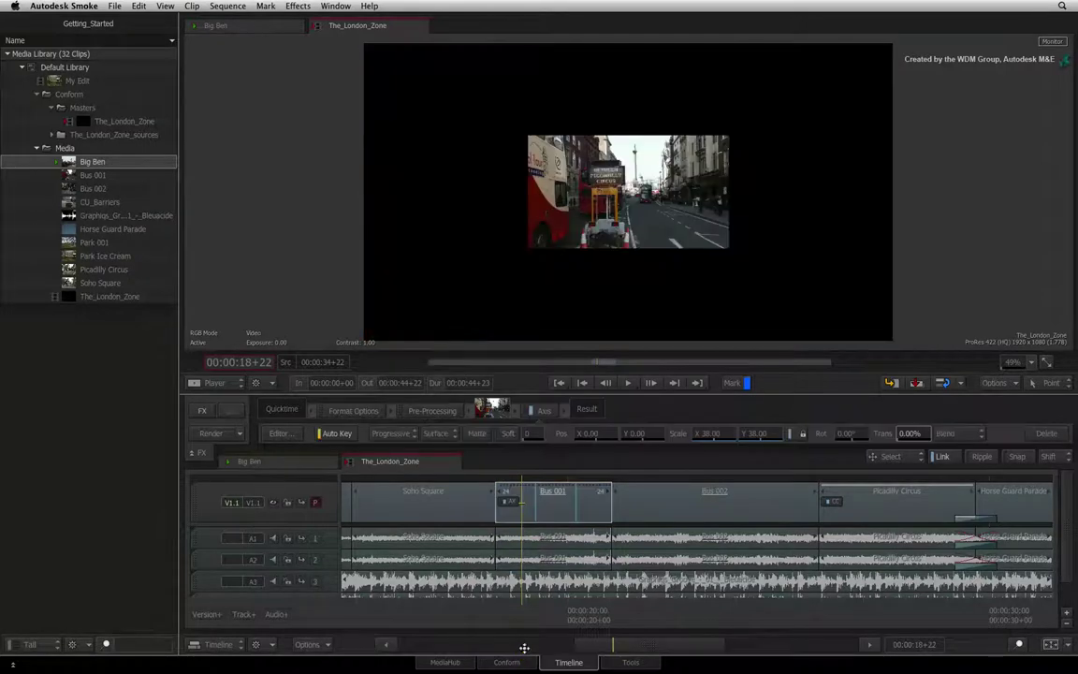
left_click(554, 508)
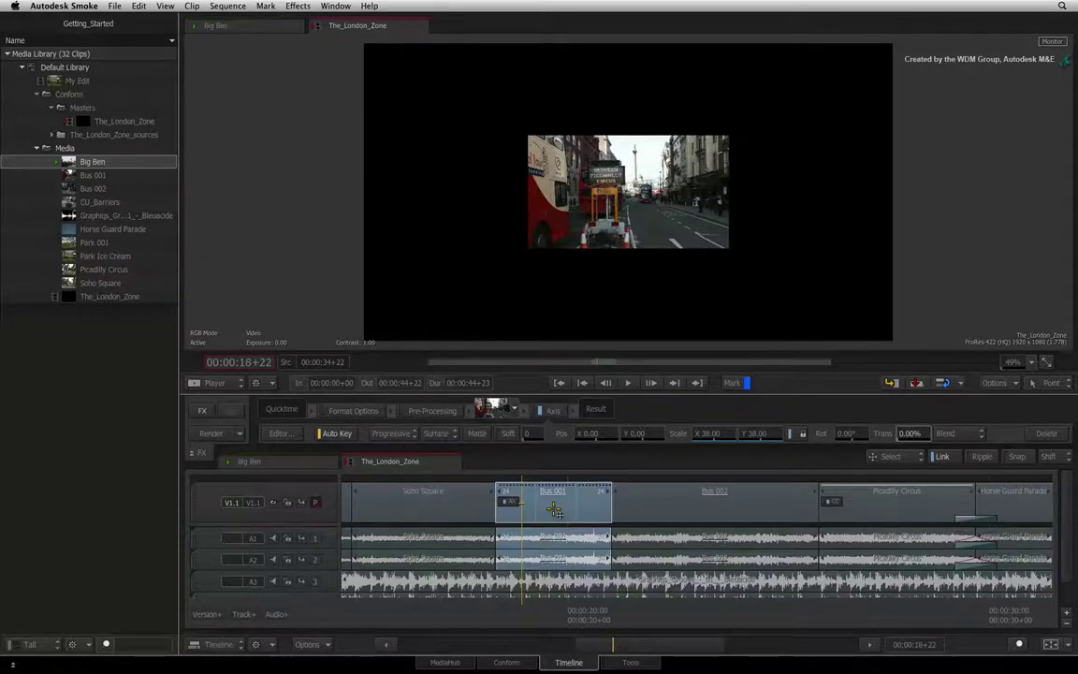
key("Right")
key("Right")
key("Right")
key("Right")
key("Right")
key("Right")
key("Right")
key("Right")
key("Right")
key("Right")
key("Right")
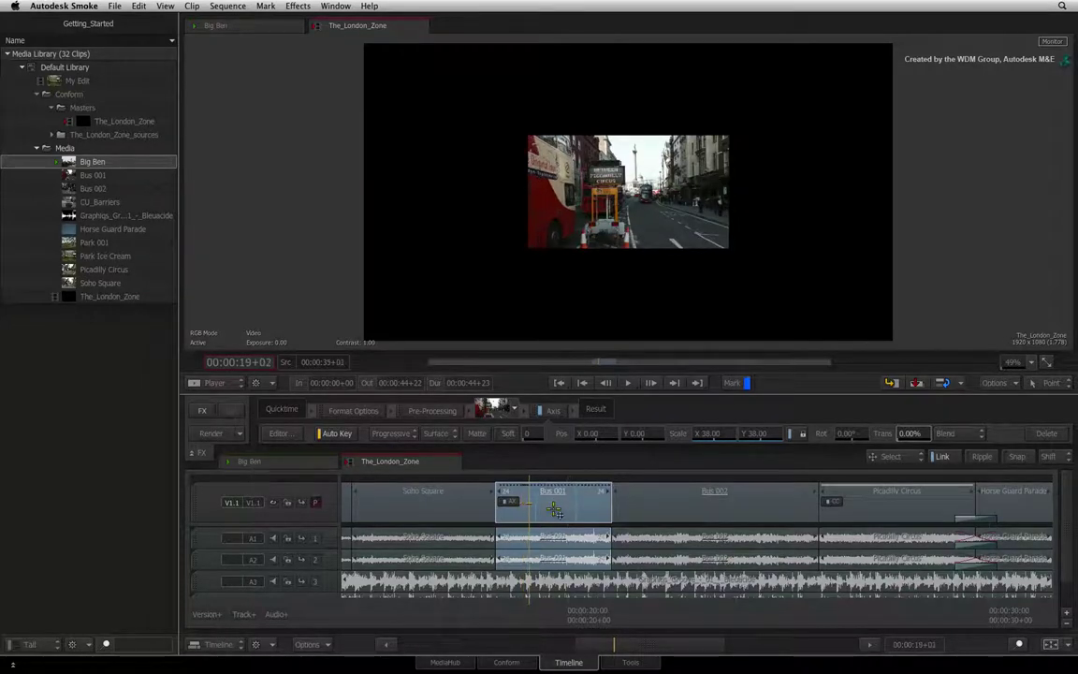
key("Right")
key("Right")
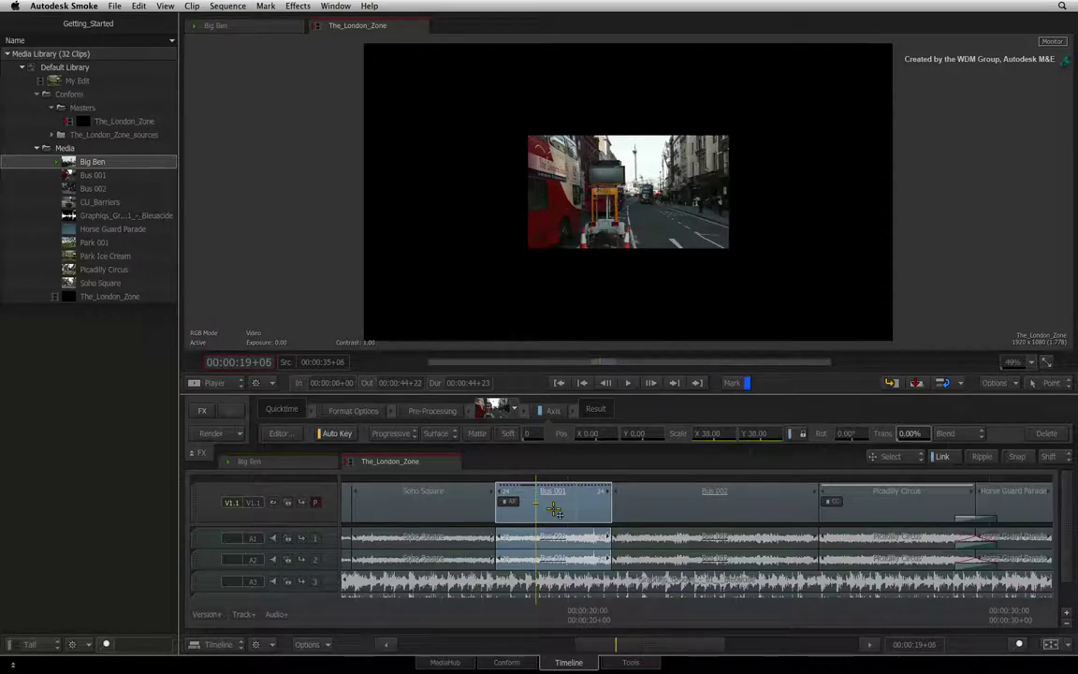
key("Right")
key("Right")
key("Right")
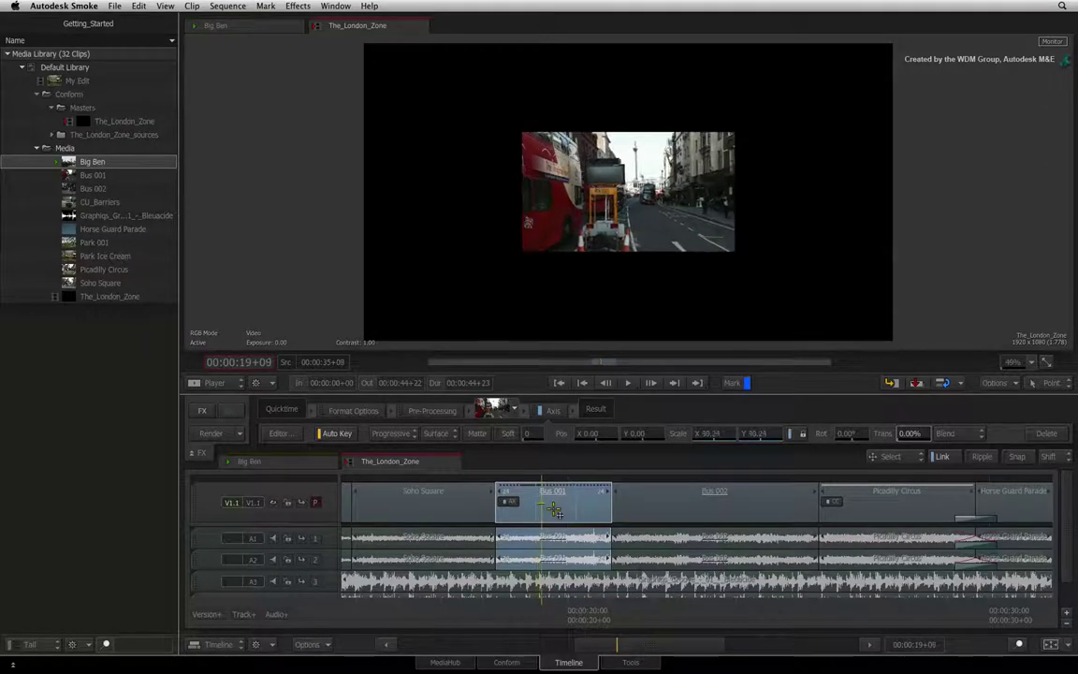
- Step back and forth between 19+03 and 19+07, settle on 19+01, and trigger the Axis render
key("Left")
key("Left")
key("Left")
key("Left")
key("Left")
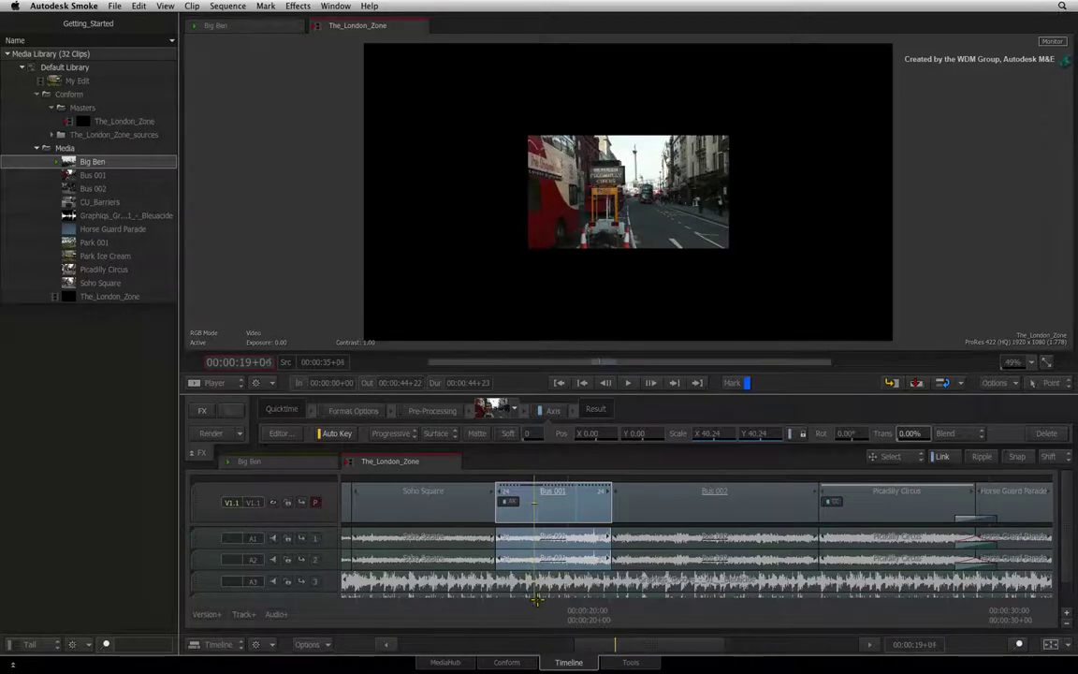
key("Left")
key("Right")
key("Right")
key("Right")
key("Right")
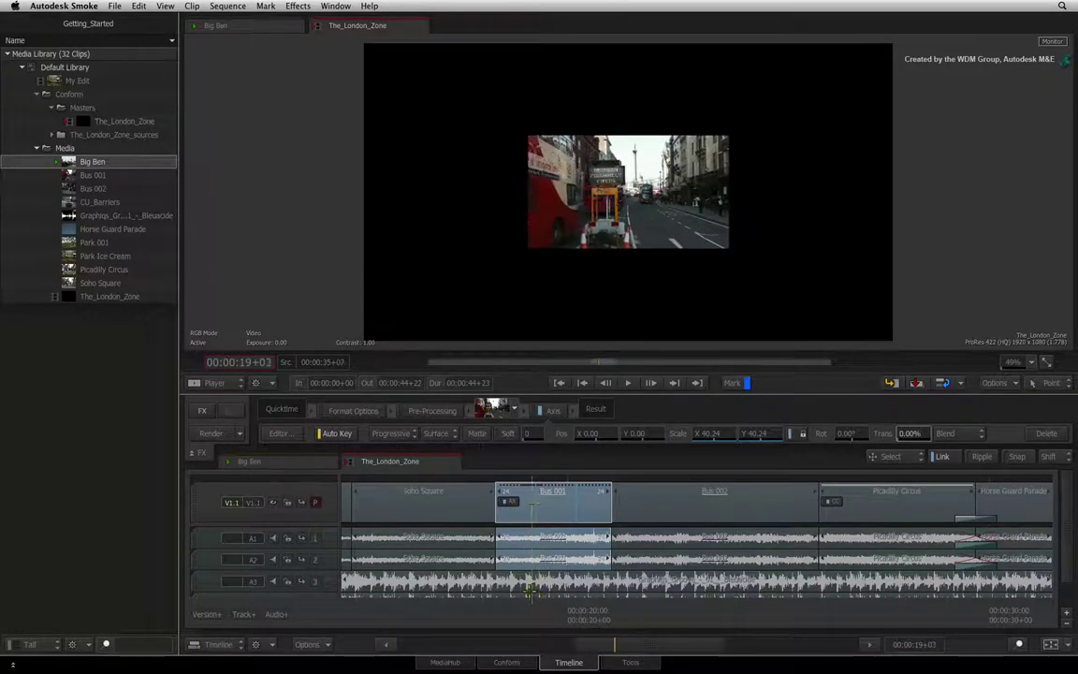
key("Left")
key("Left")
key("Left")
key("Left")
key("Left")
key("Left")
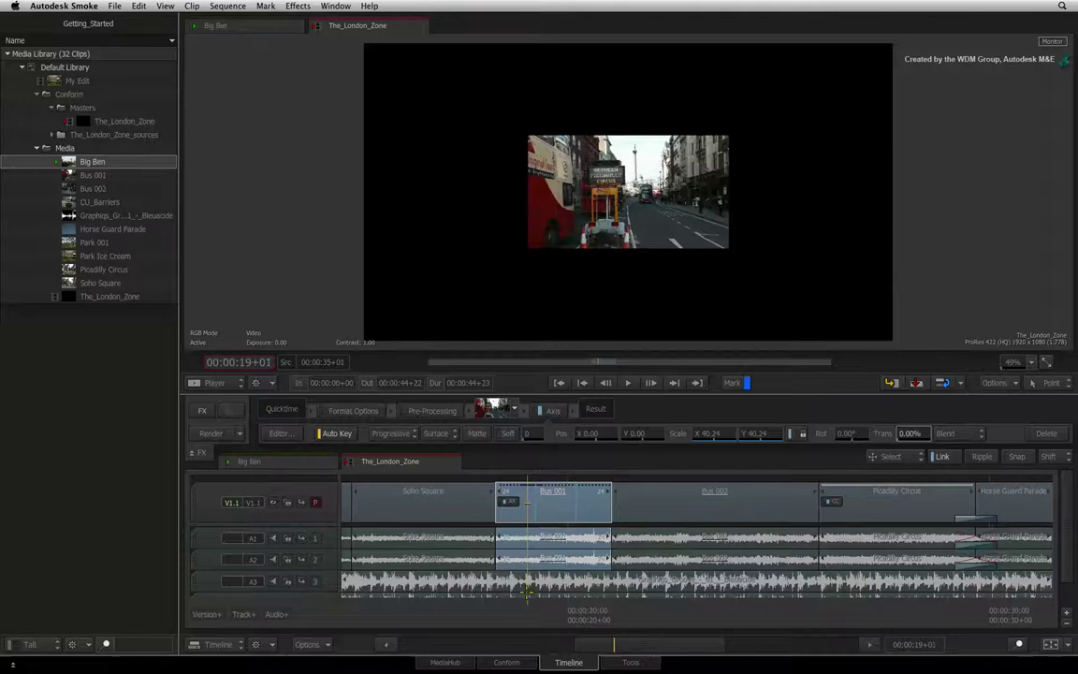
key("backslash")
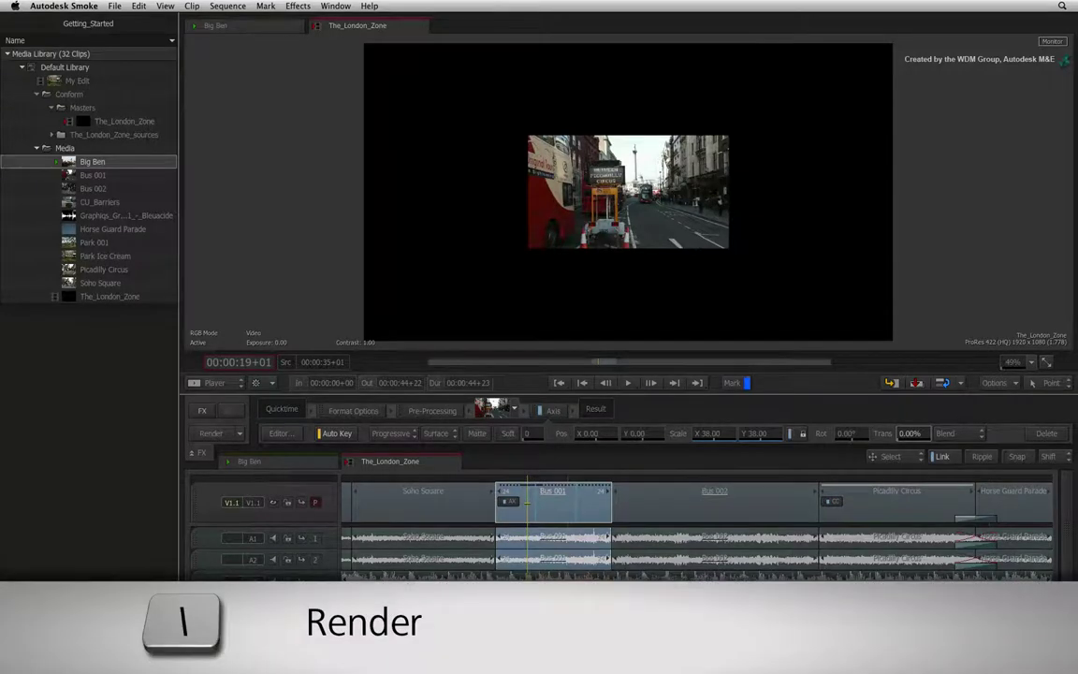
- Render Bus 001's Axis effect, review it at 19+23, then select Piccadilly Circus for its Colour Correct
left_click(192, 436)
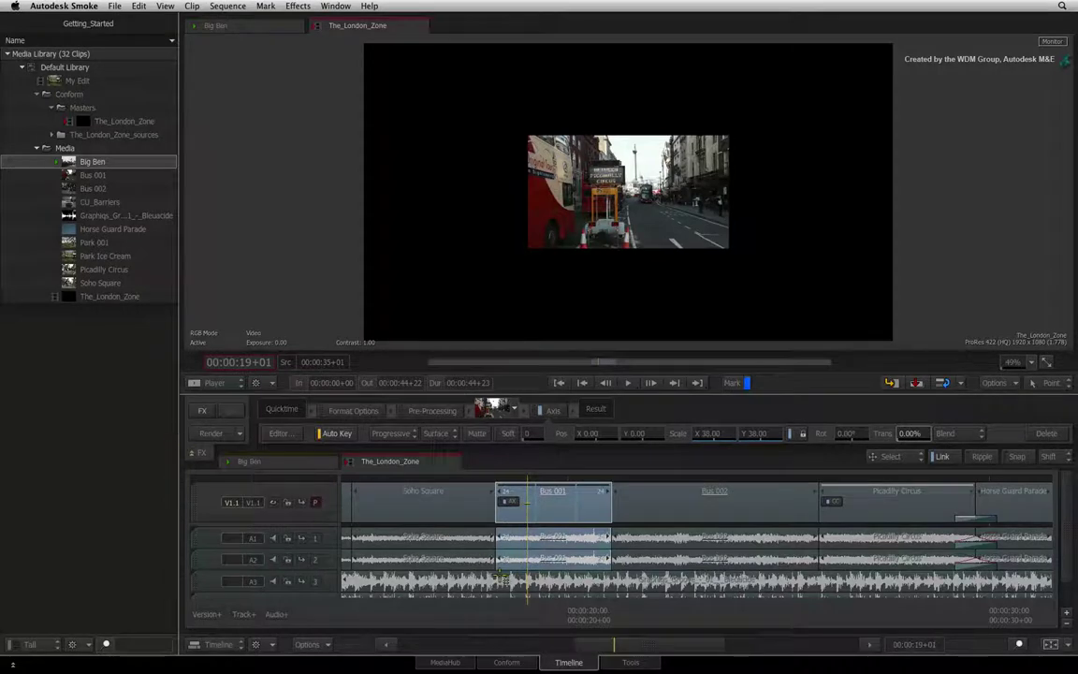
left_click_drag(528, 613, 565, 614)
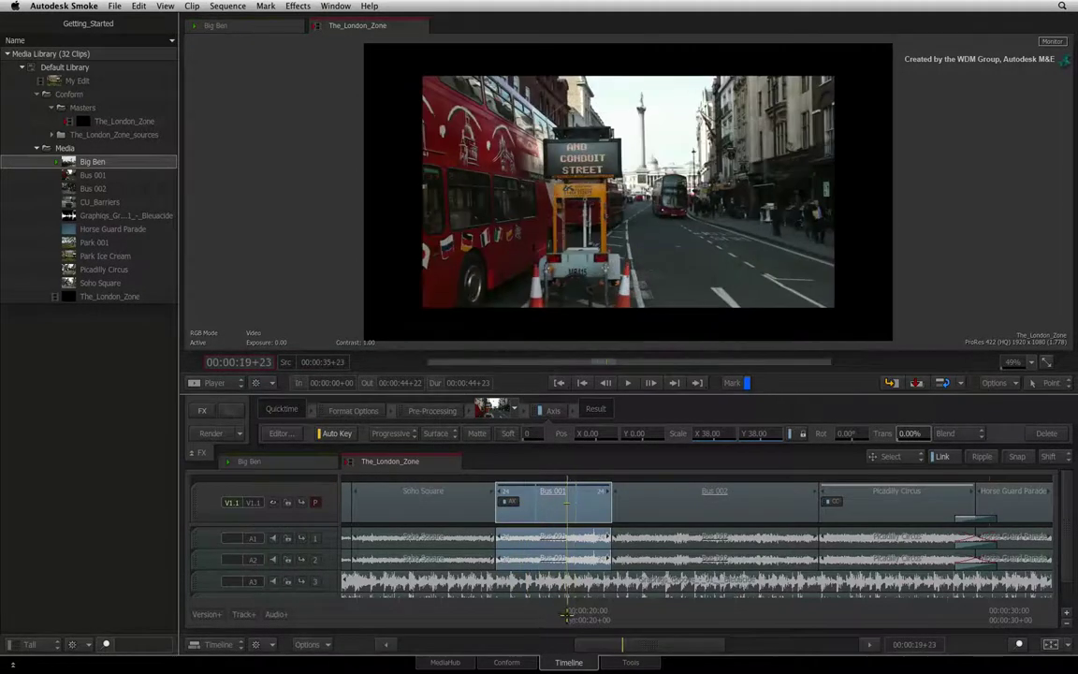
left_click(241, 434)
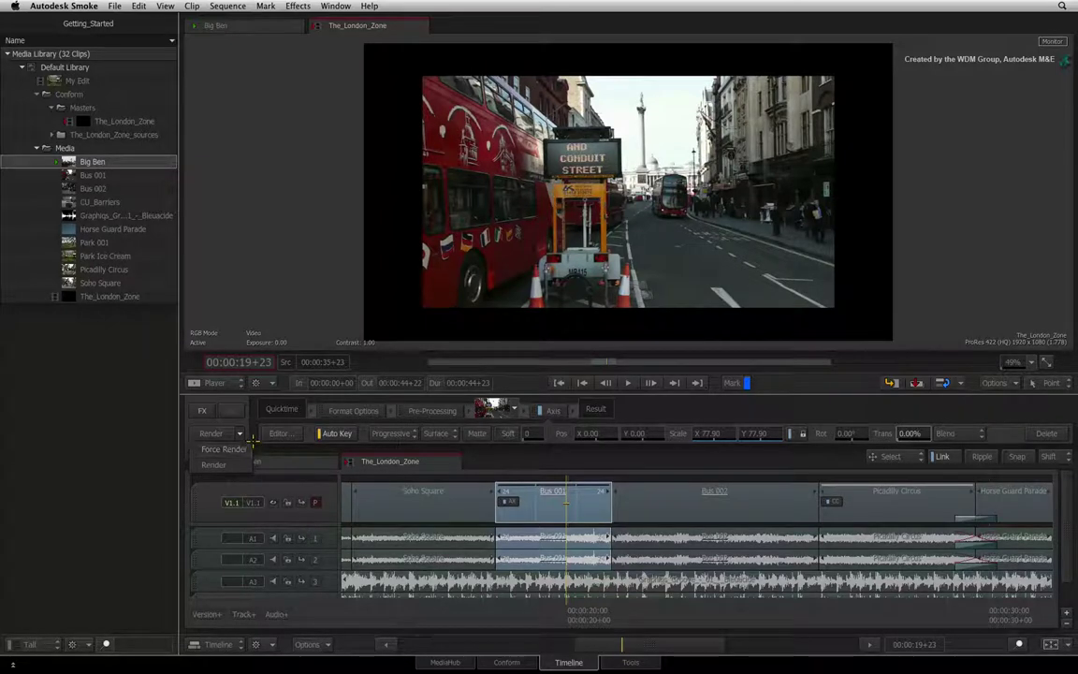
left_click(246, 424)
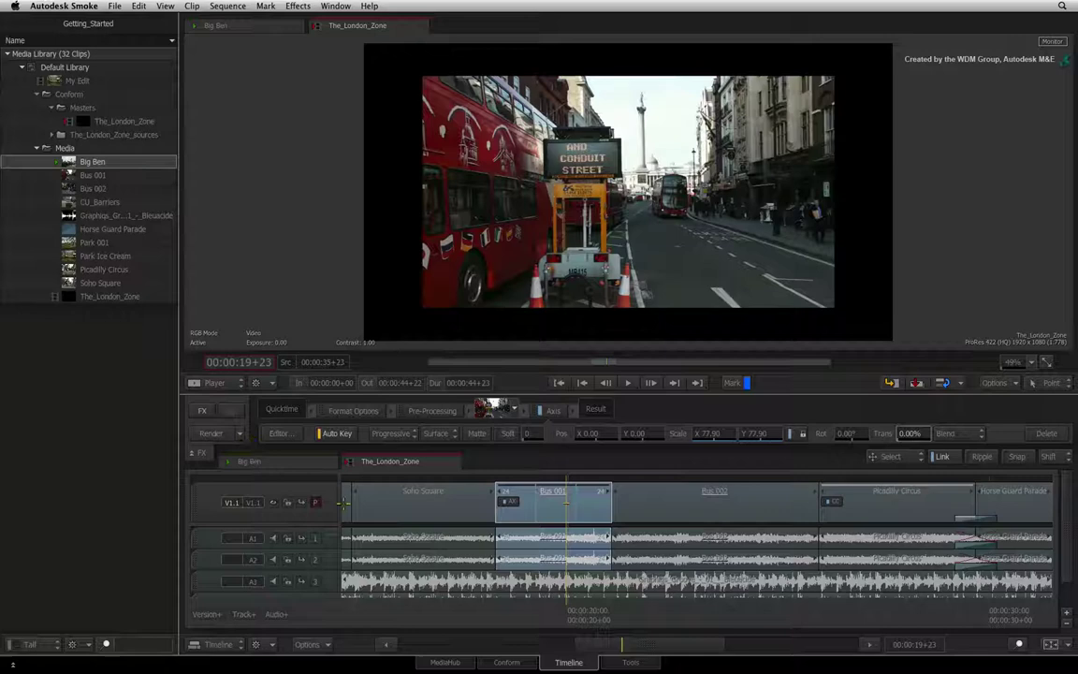
left_click(917, 516)
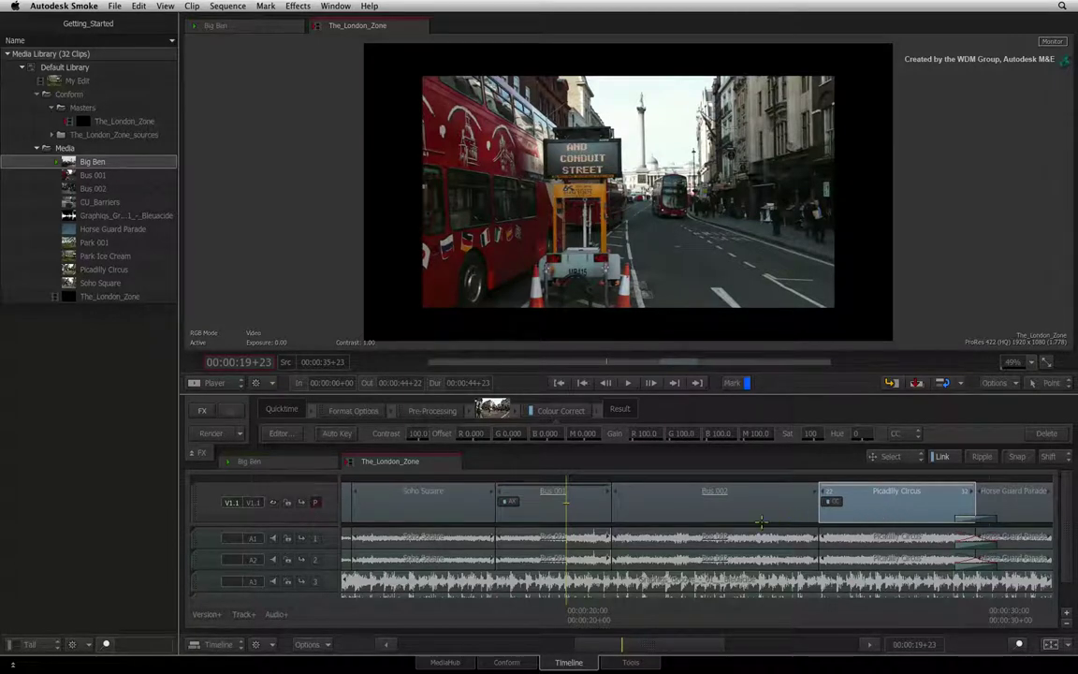
- Add video track V1.2 above V1.1 and splice a gap segment onto it at 17+02
left_click(589, 529)
left_click(588, 523)
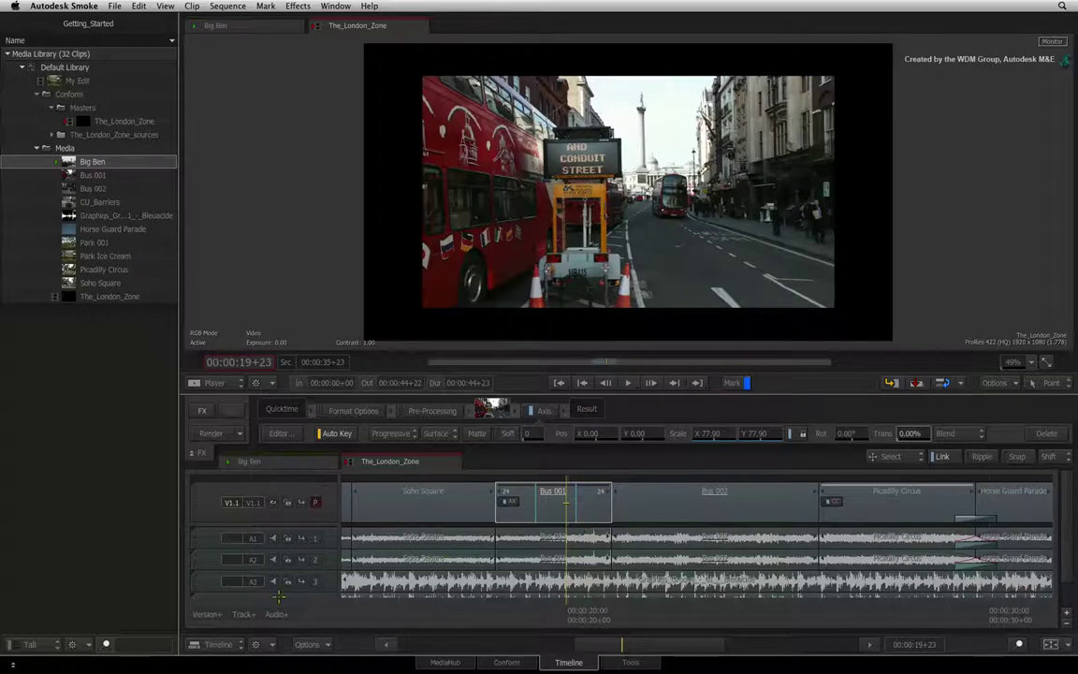
left_click(239, 614)
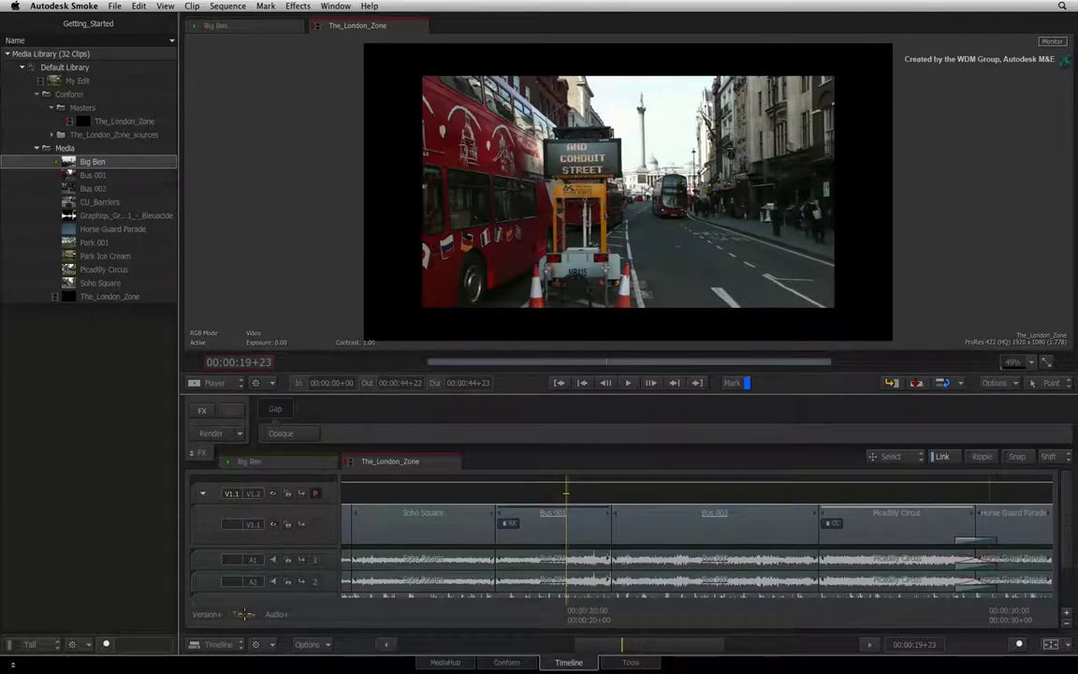
left_click_drag(643, 645, 624, 645)
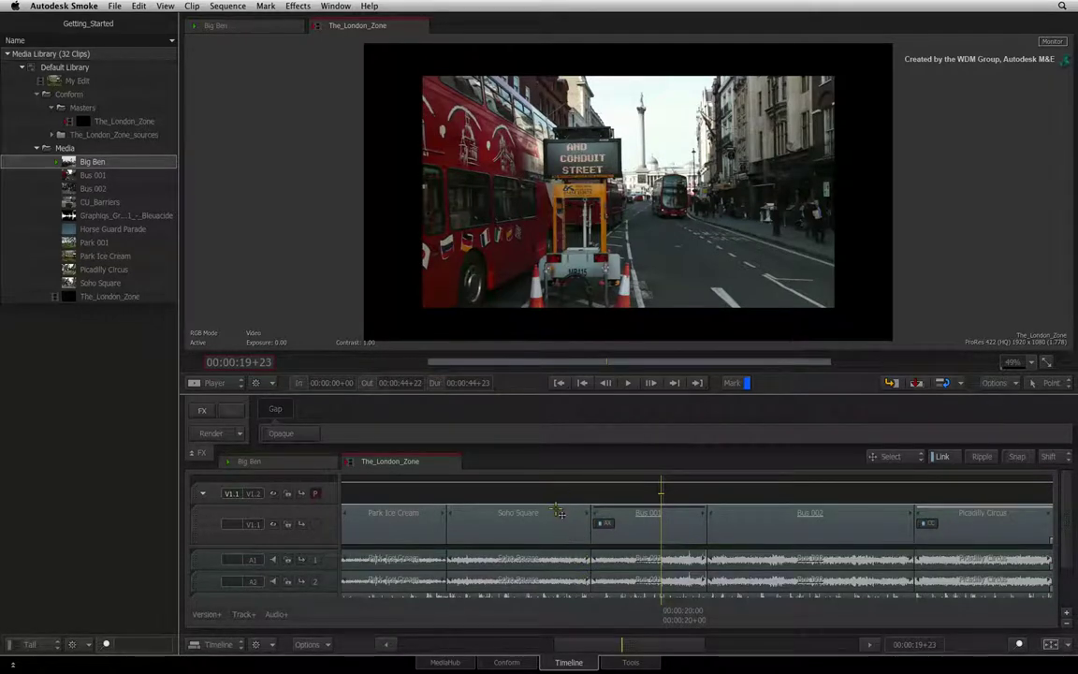
left_click(568, 496)
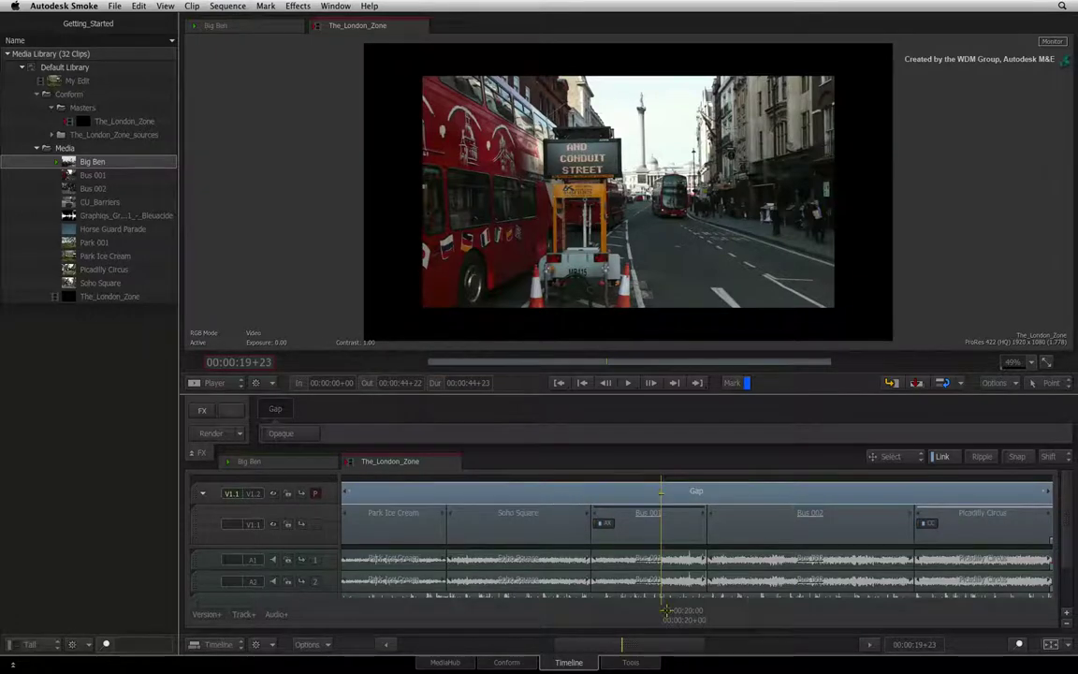
left_click_drag(600, 604, 544, 609)
key("ctrl+v")
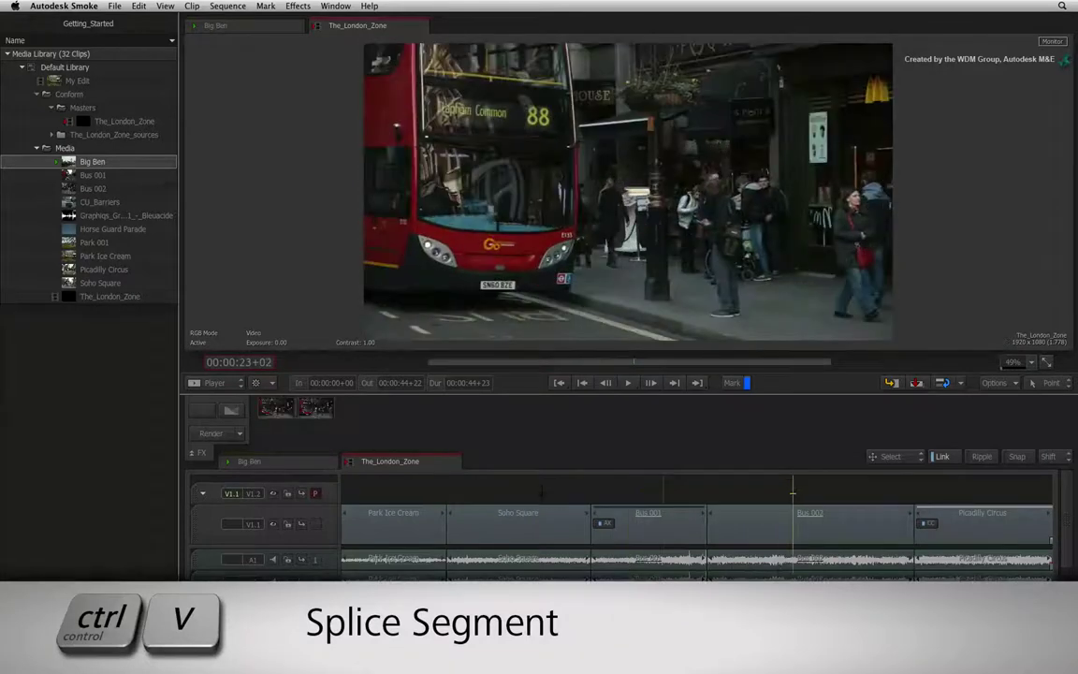
- Give the gap segment a Colour Correct effect with blue offset raised to 684.0
left_click(621, 482)
left_click(623, 491)
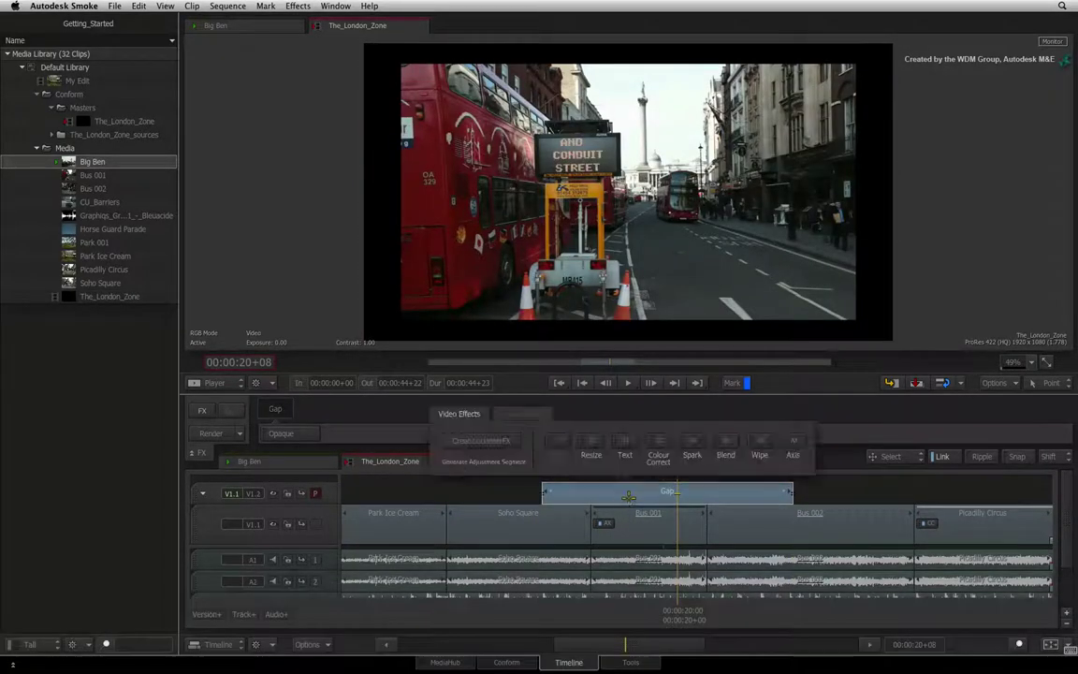
left_click(658, 456)
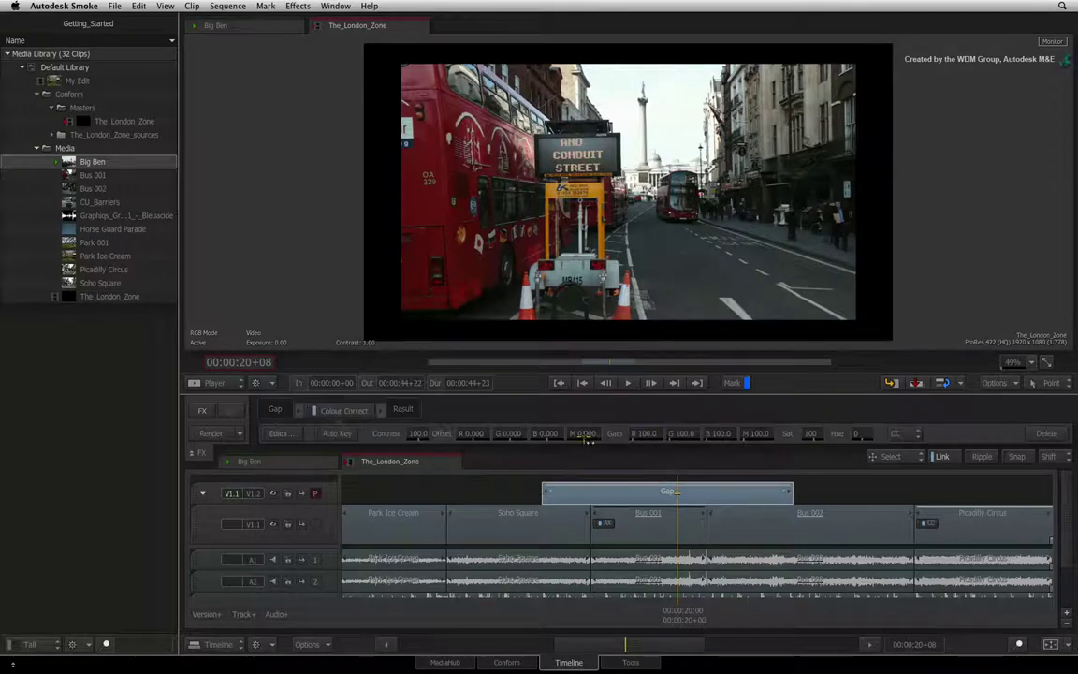
left_click_drag(548, 434, 639, 503)
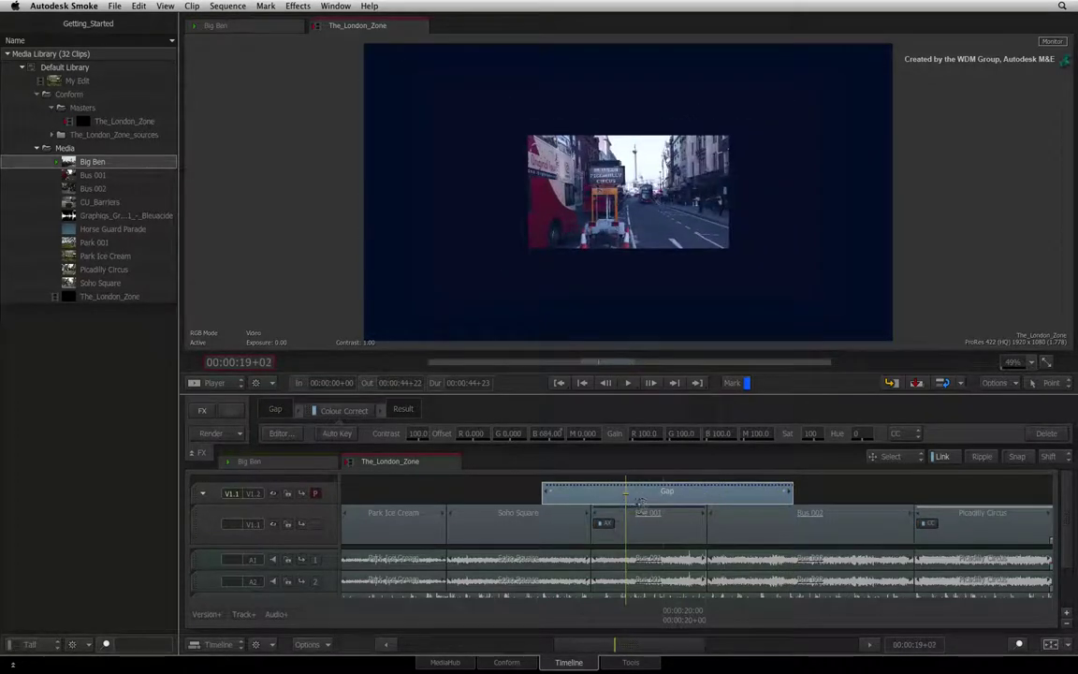